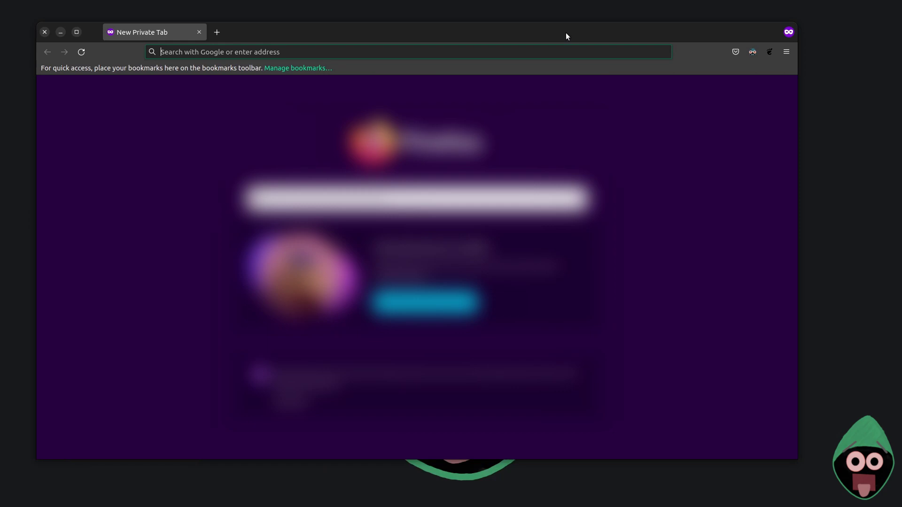
double_click(566, 33)
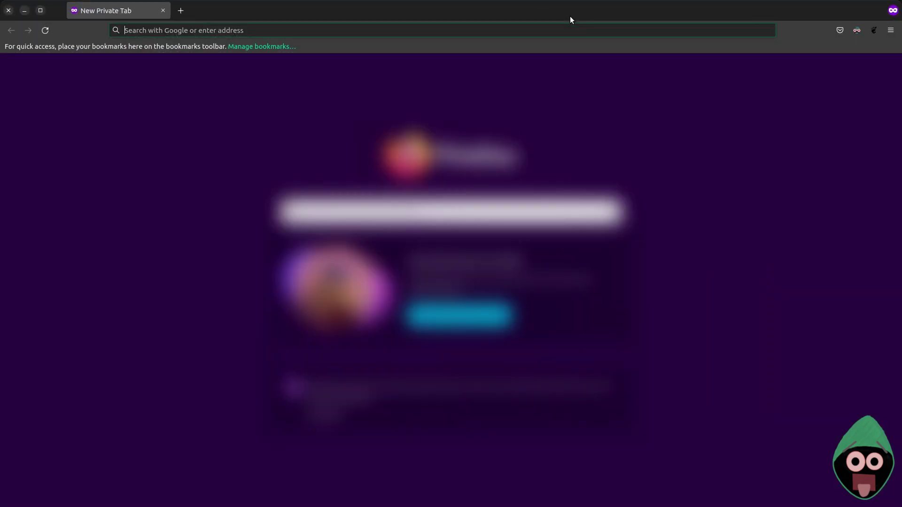
left_click(279, 30)
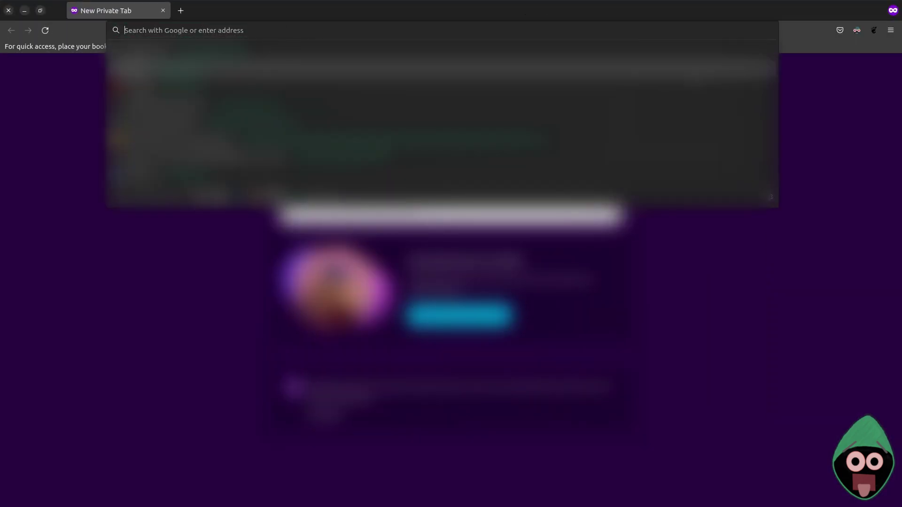
type("www.godog")
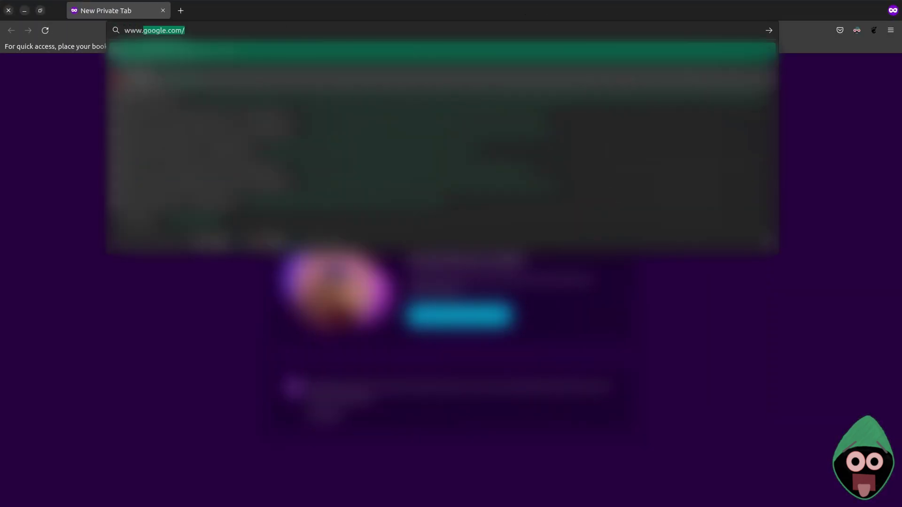
key("BackSpace")
type("tengine.")
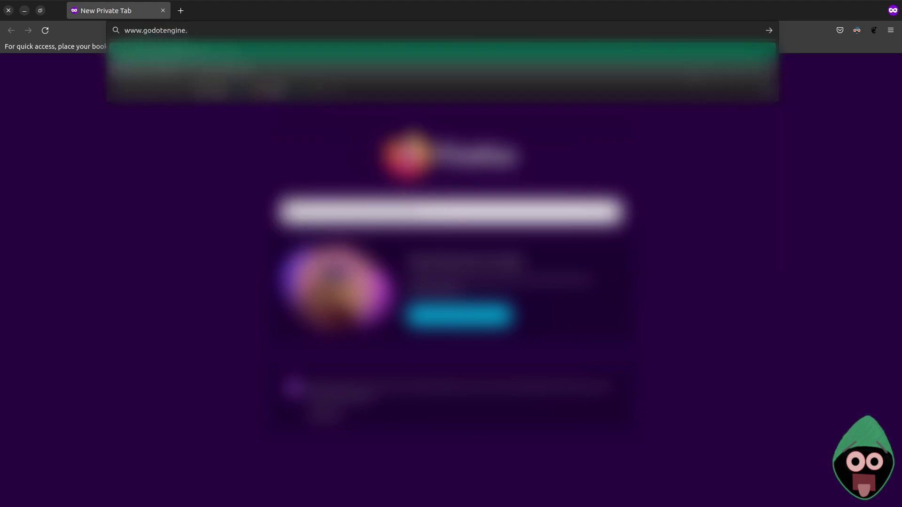
type("org")
key("Return")
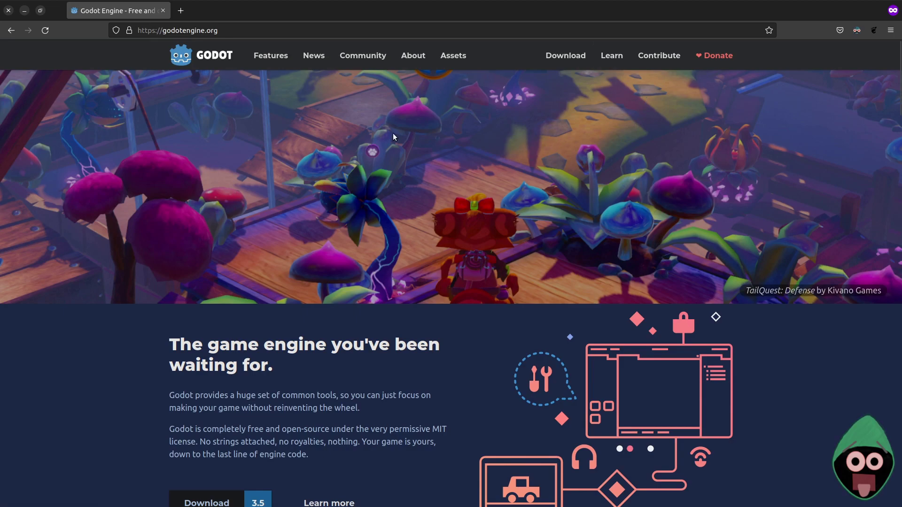
scroll(412, 243, "down", 3)
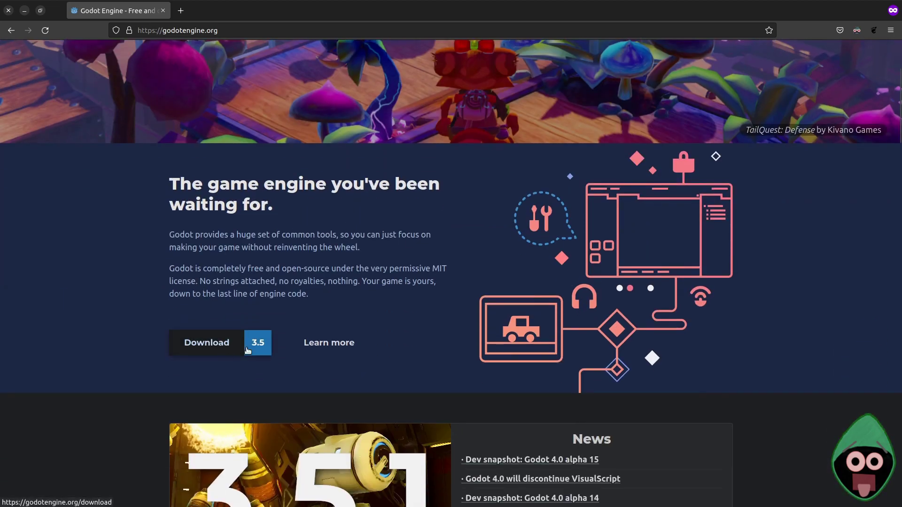
scroll(136, 324, "down", 3)
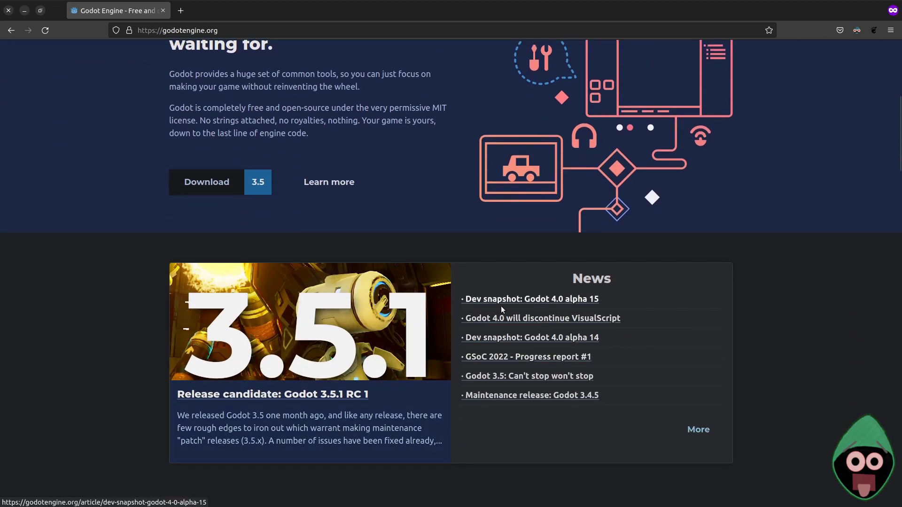
scroll(142, 312, "down", 2)
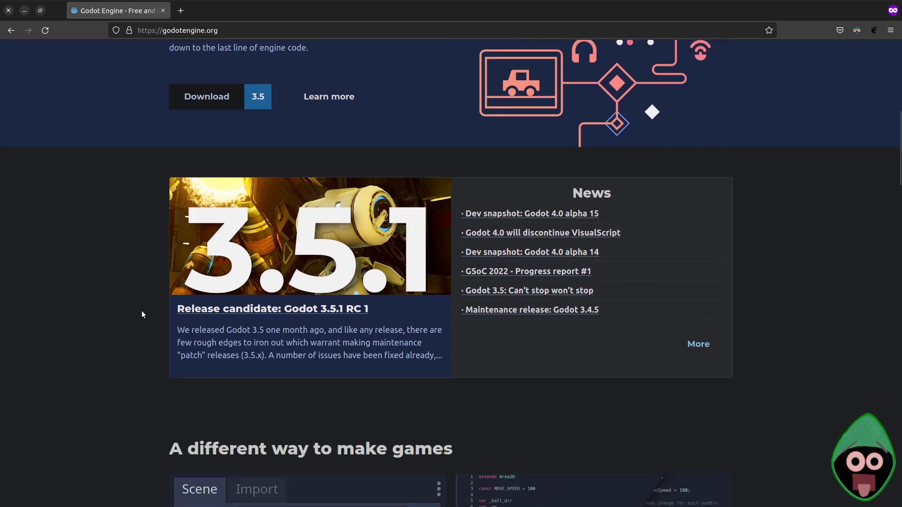
scroll(127, 259, "down", 2)
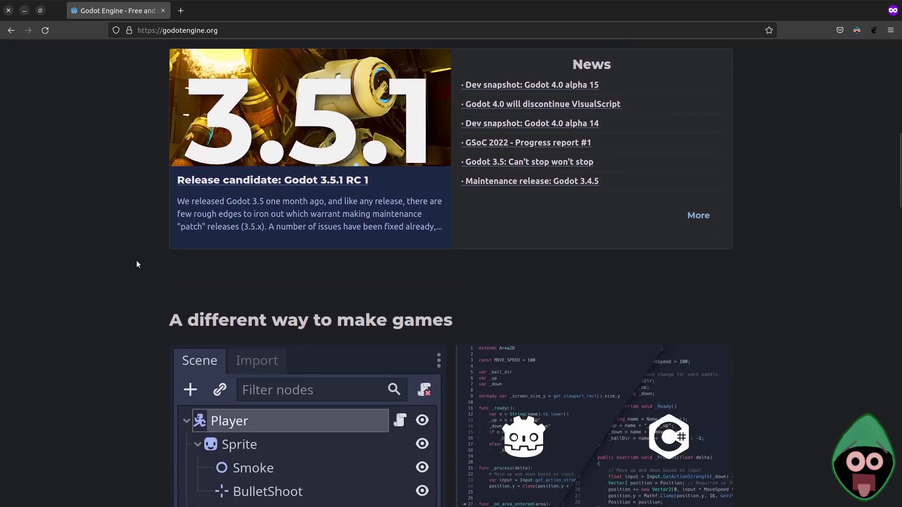
scroll(136, 264, "down", 3)
scroll(145, 235, "down", 5)
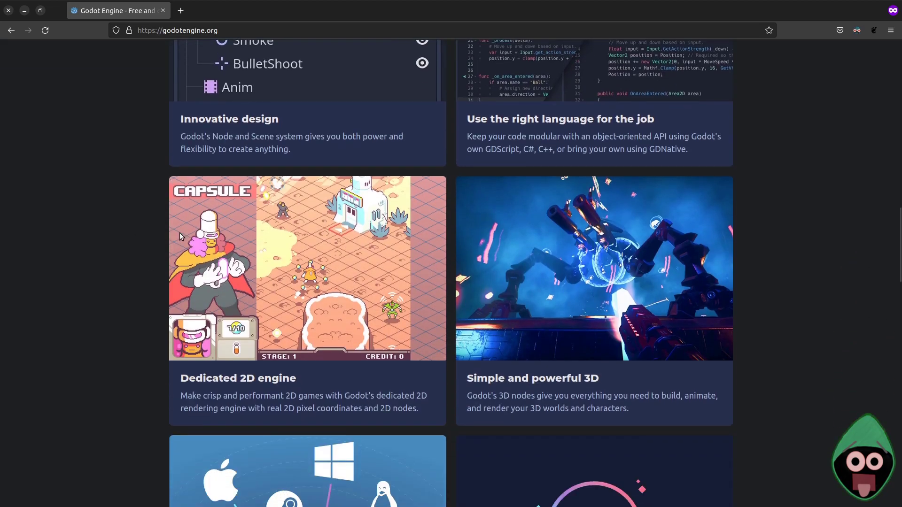
scroll(180, 233, "up", 12)
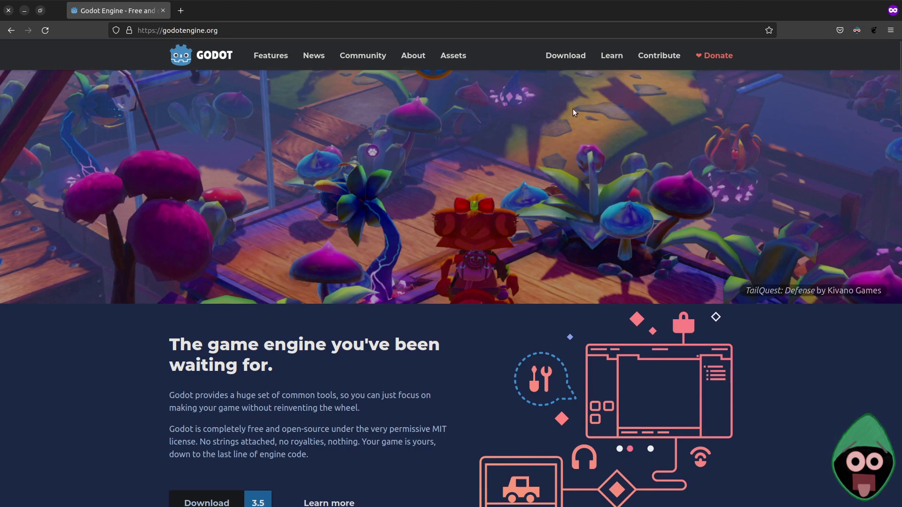
left_click(569, 56)
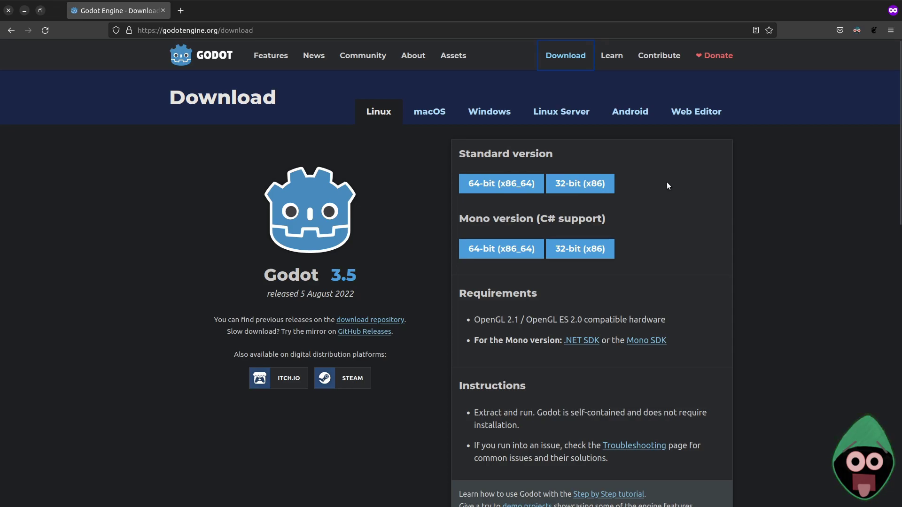
- Download the Standard 64-bit (x86_64) Linux build and reveal Godot_v3.5-stable_x11.64.zip in its folder
left_click(503, 183)
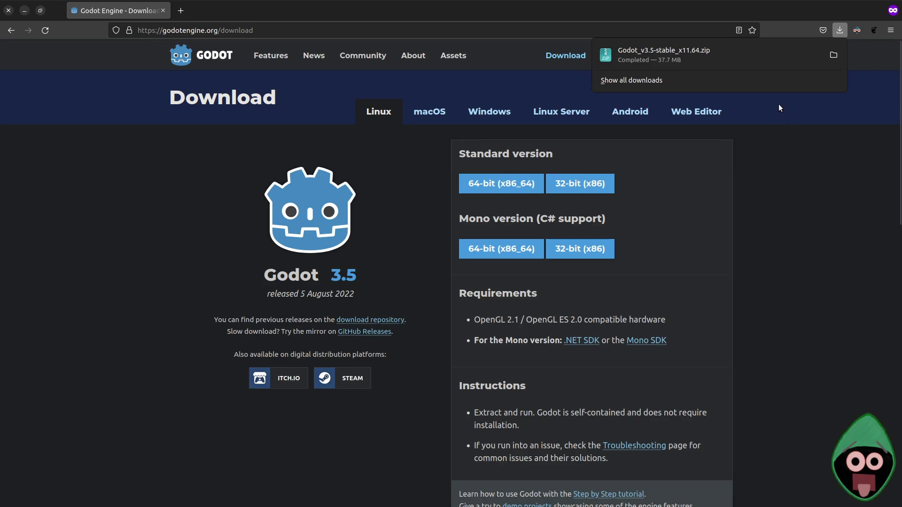
left_click(834, 55)
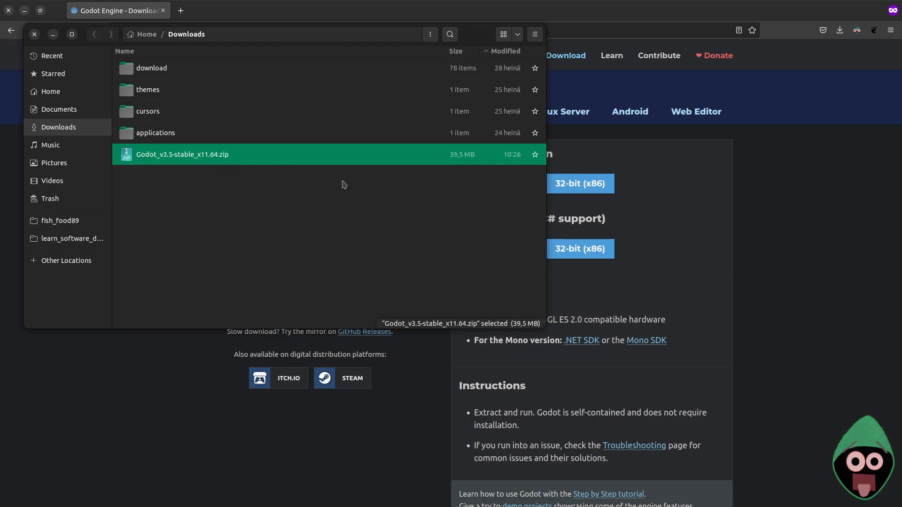
- Close Firefox and move the Files window toward the screen centre
left_click(798, 175)
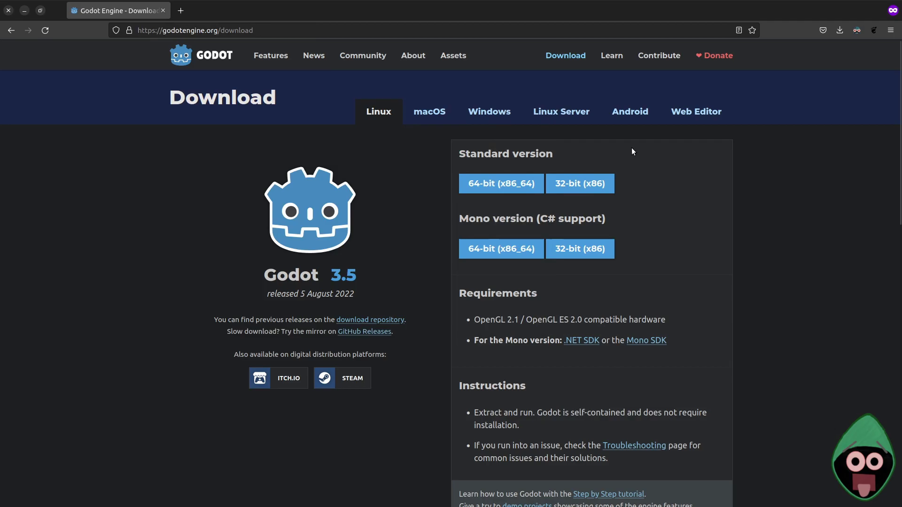
left_click(9, 10)
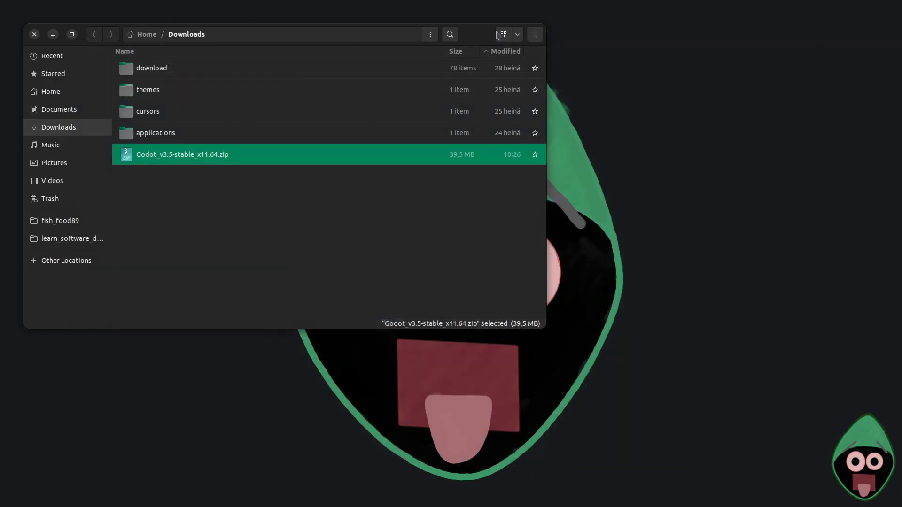
left_click_drag(488, 33, 611, 74)
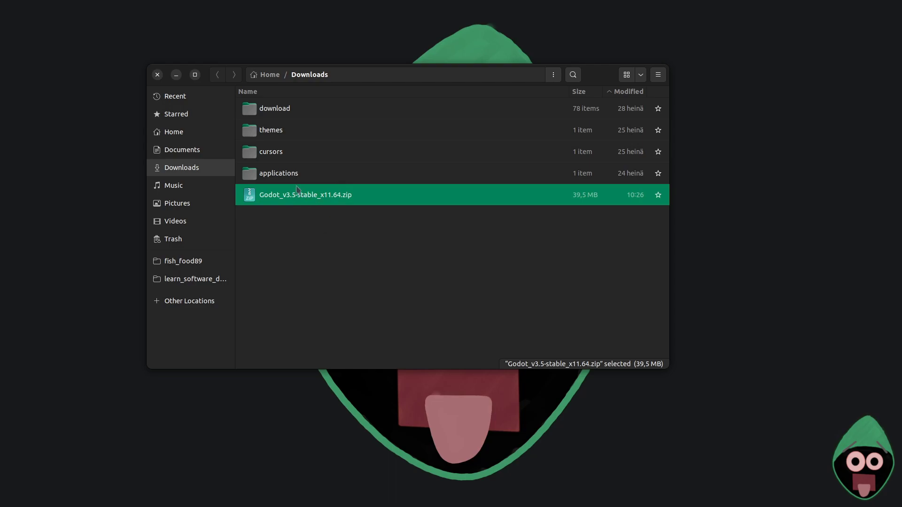
- Move the Godot 3.5 zip from Downloads into the applications folder and open that folder
double_click(285, 174)
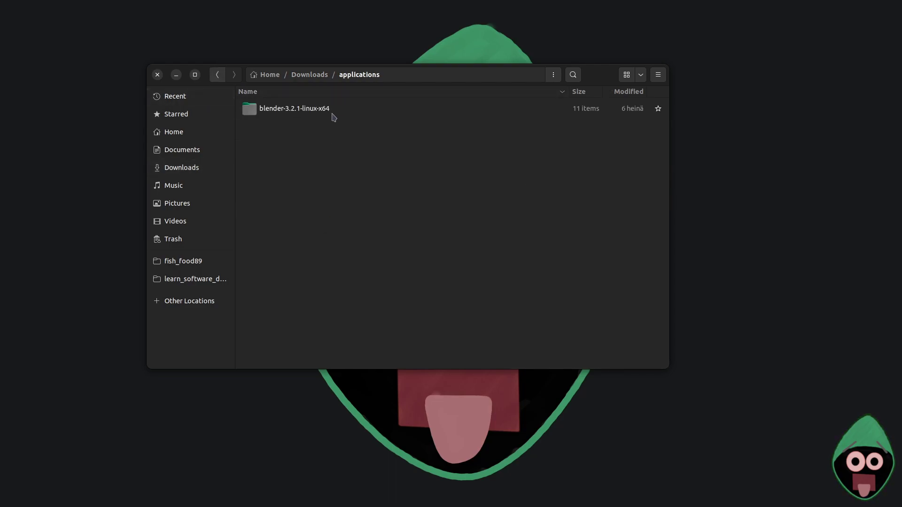
left_click(219, 80)
left_click_drag(292, 196, 290, 174)
double_click(290, 173)
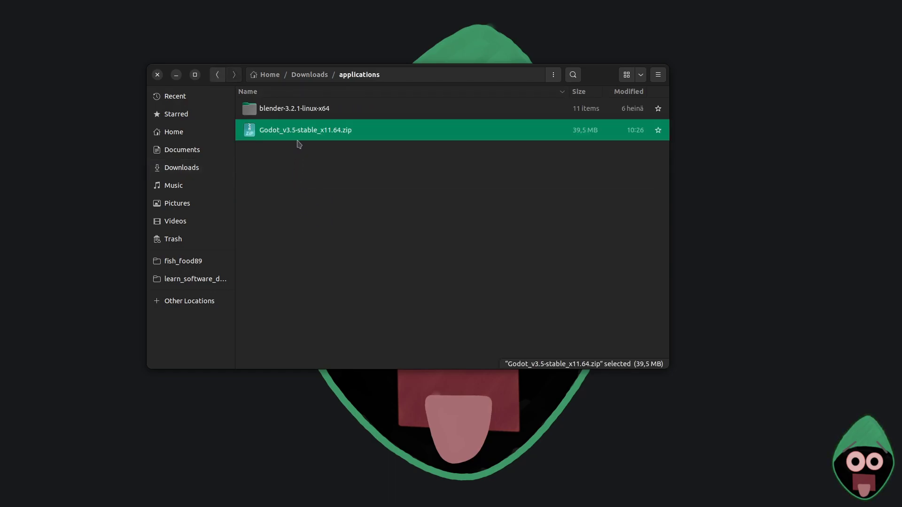
- Extract the Godot zip here, producing the Godot_v3.5-stable_x11.64 executable
right_click(319, 138)
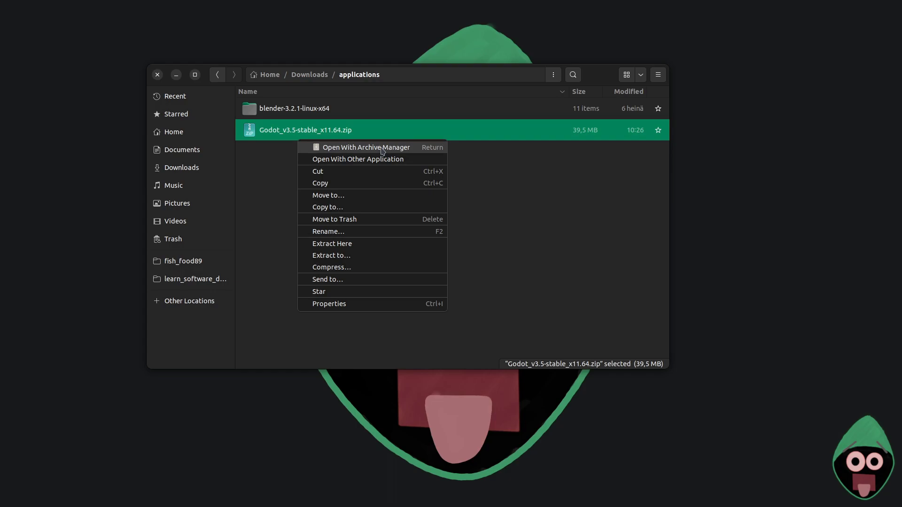
left_click(365, 244)
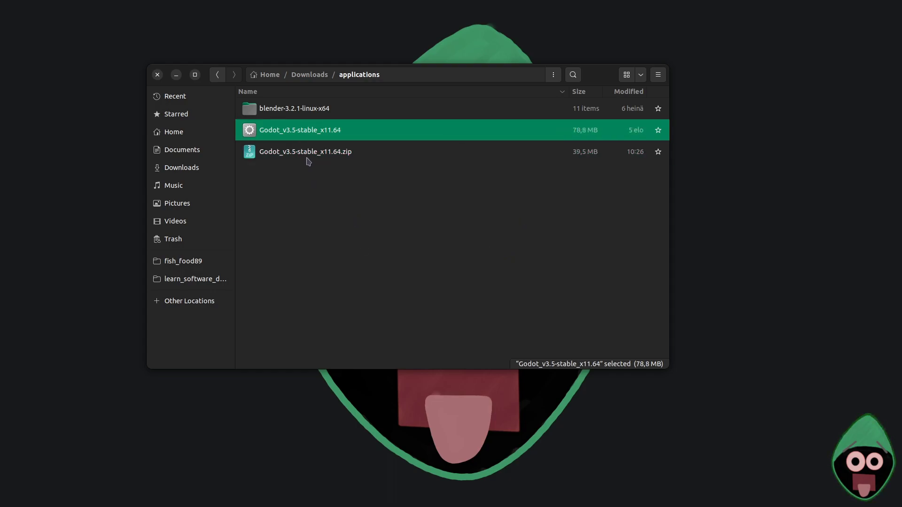
left_click(330, 155)
left_click(304, 135)
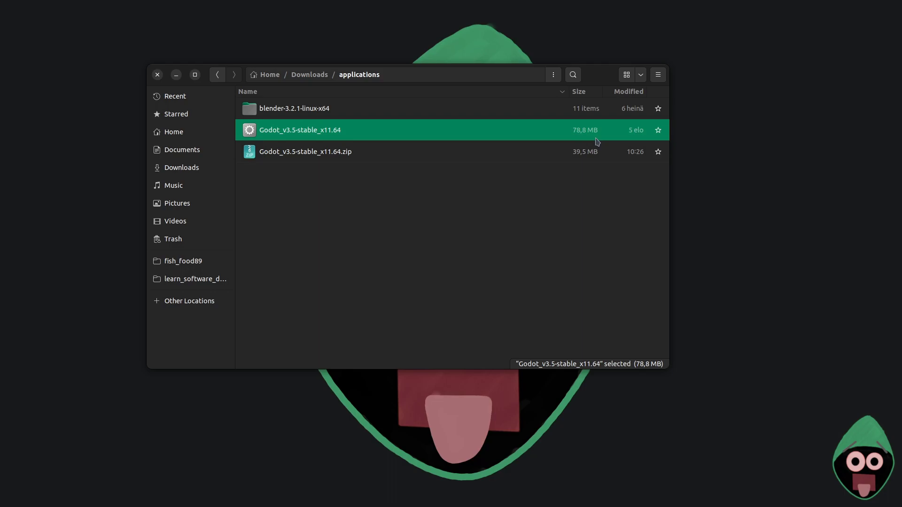
- Move the Godot zip to the Trash, leaving only the extracted executable
left_click(346, 214)
key("Down")
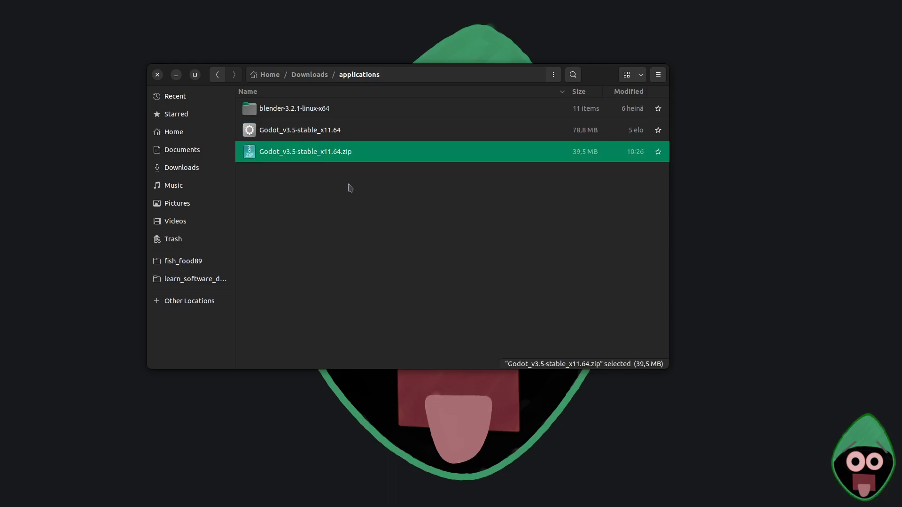
right_click(318, 153)
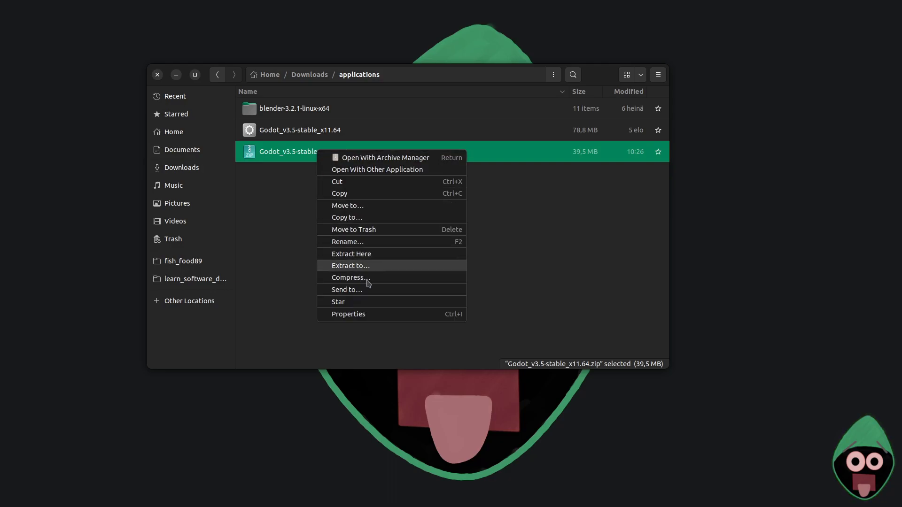
left_click(372, 231)
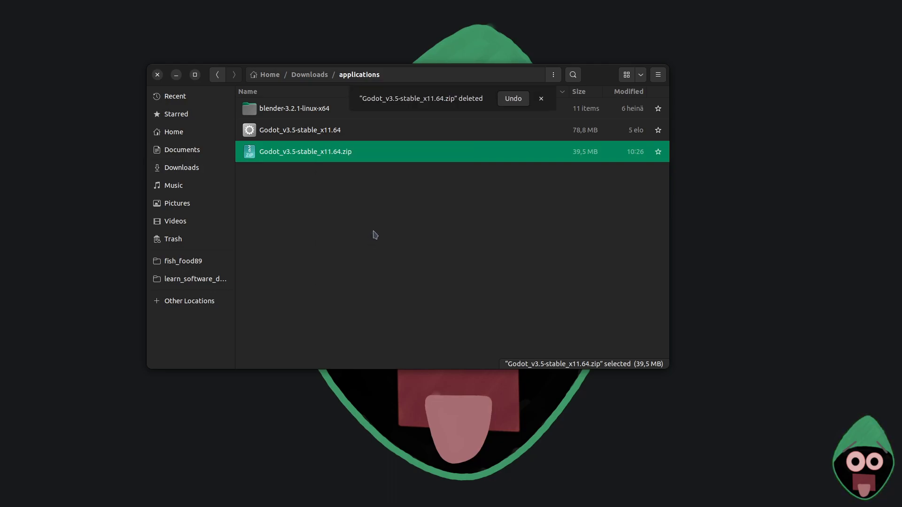
left_click(429, 226)
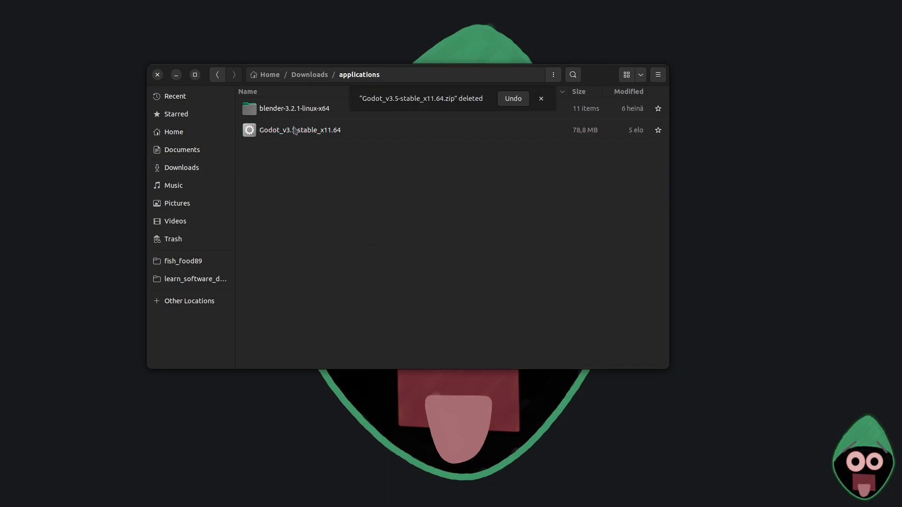
left_click(311, 136)
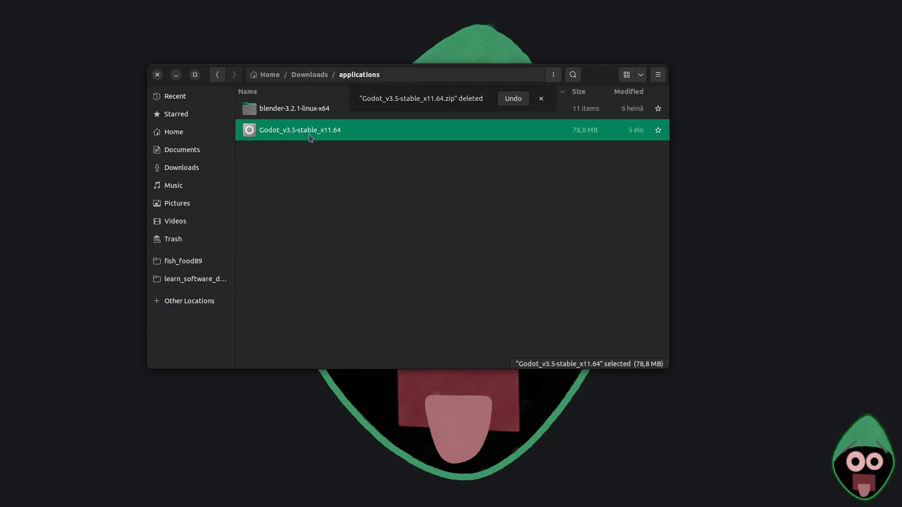
right_click(310, 136)
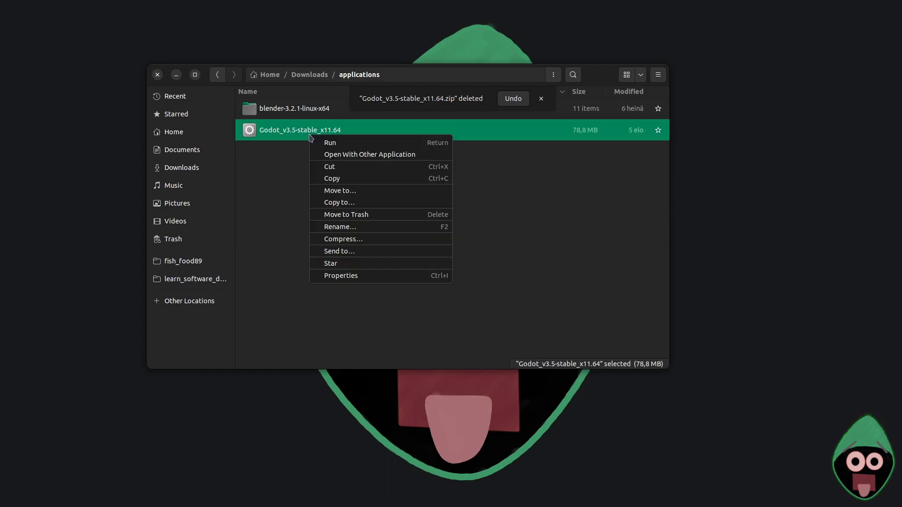
left_click(358, 276)
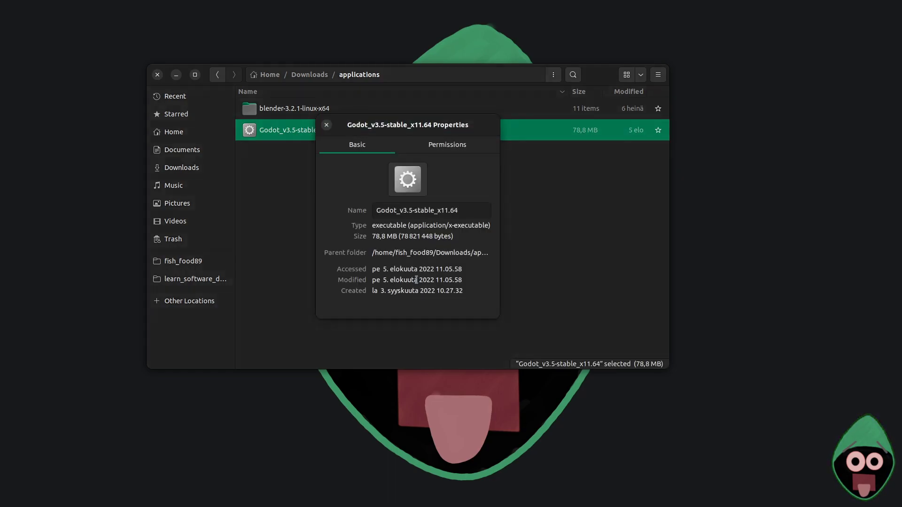
left_click(452, 151)
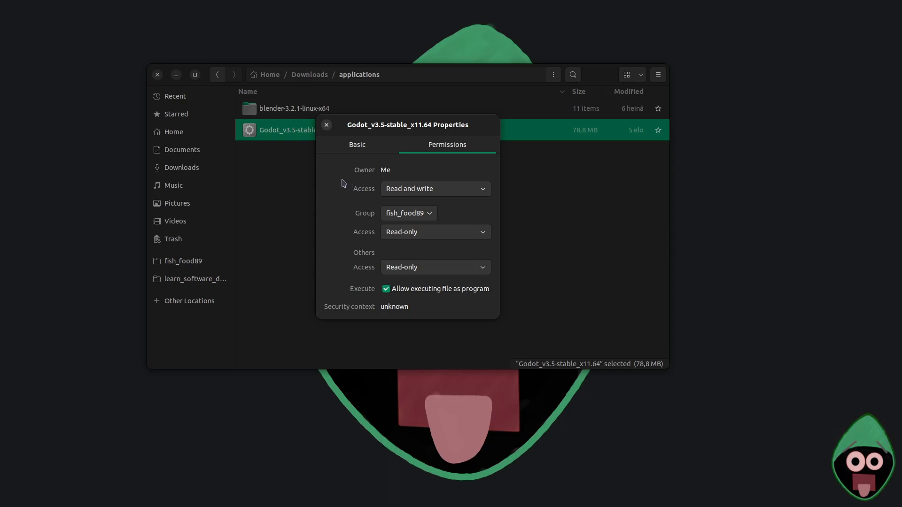
left_click(326, 124)
left_click(358, 188)
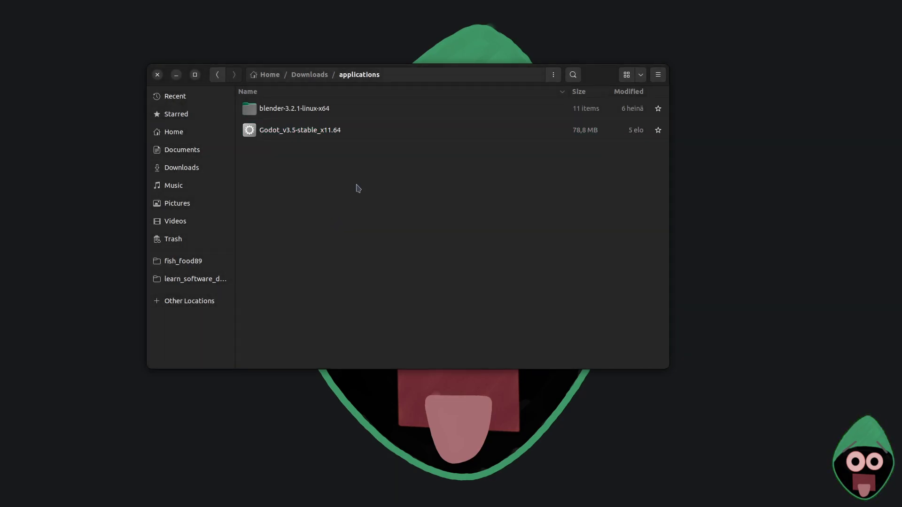
left_click(309, 138)
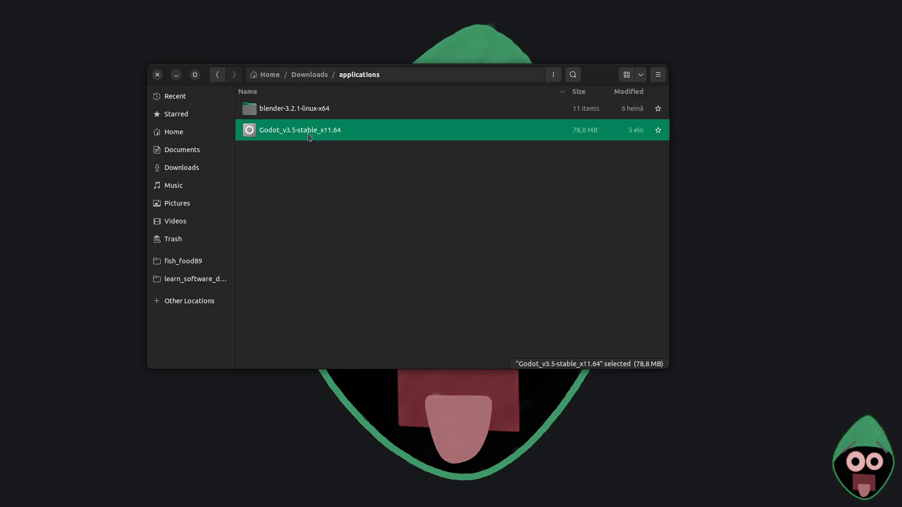
- Run the selected Godot_v3.5-stable_x11.64 executable to open the Project Manager
key("Return")
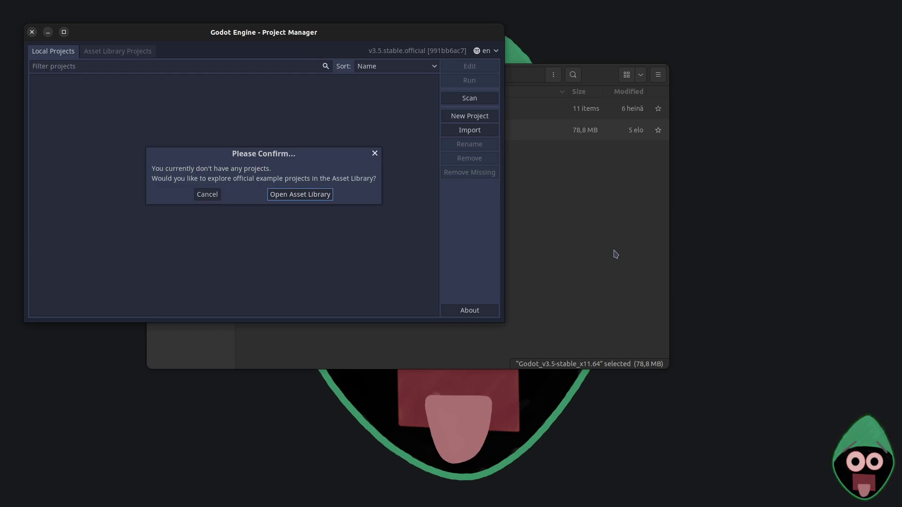
- Close the file manager, reposition the Project Manager, and cancel the Asset Library example-projects prompt
left_click_drag(601, 65, 781, 97)
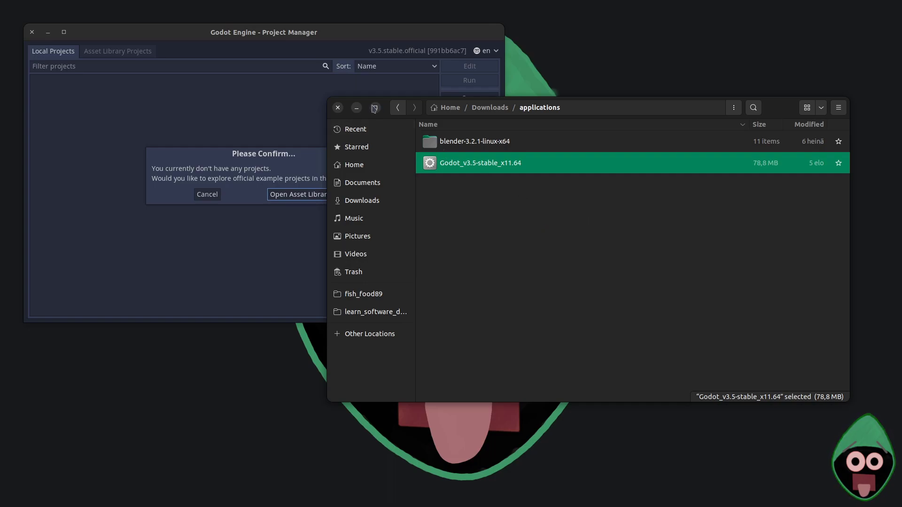
left_click(340, 110)
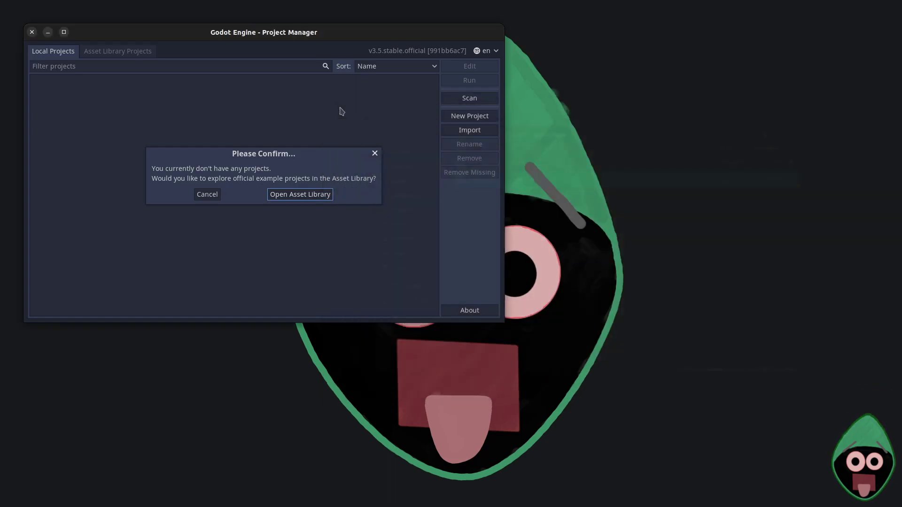
left_click_drag(337, 43, 549, 107)
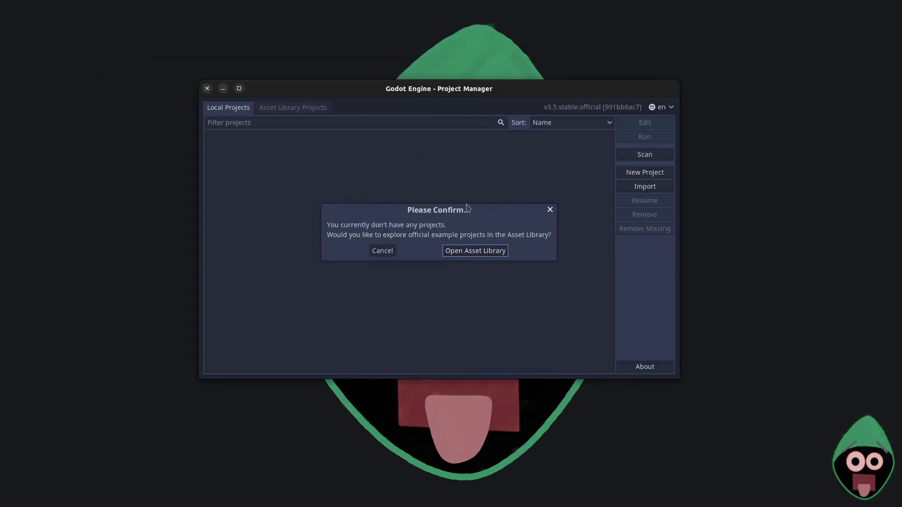
left_click(381, 253)
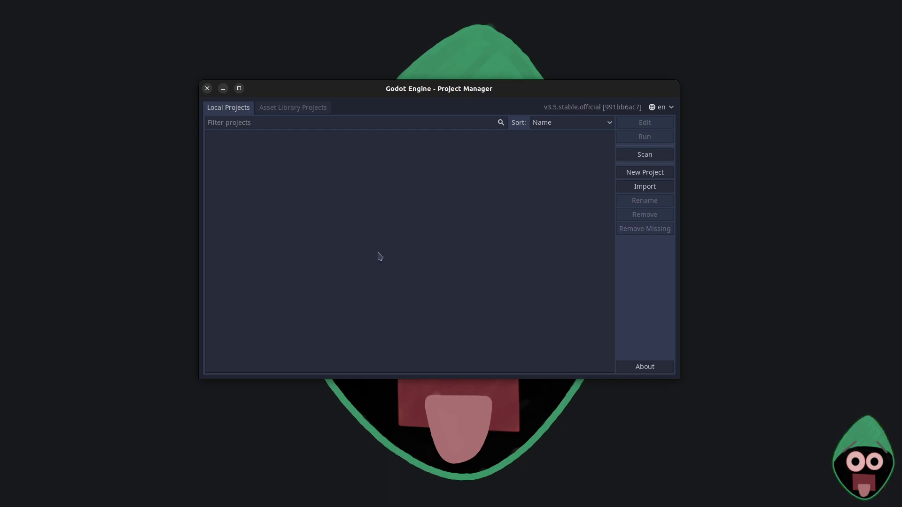